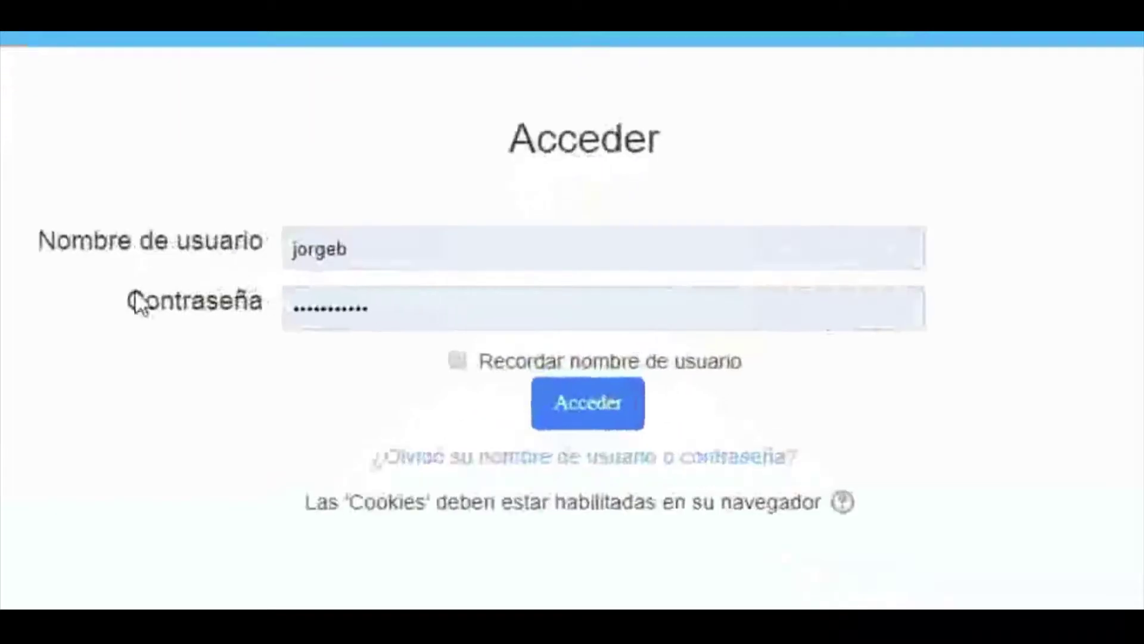
Log in with the filled-in credentials and open the recently accessed photography course with editing turned on
click(607, 410)
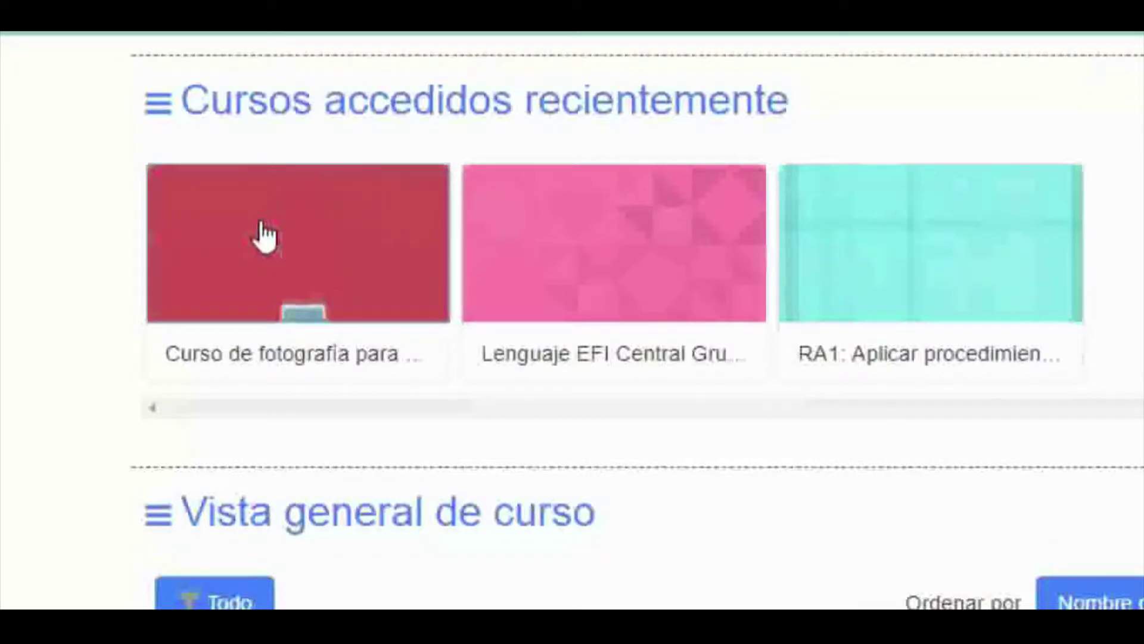
click(260, 235)
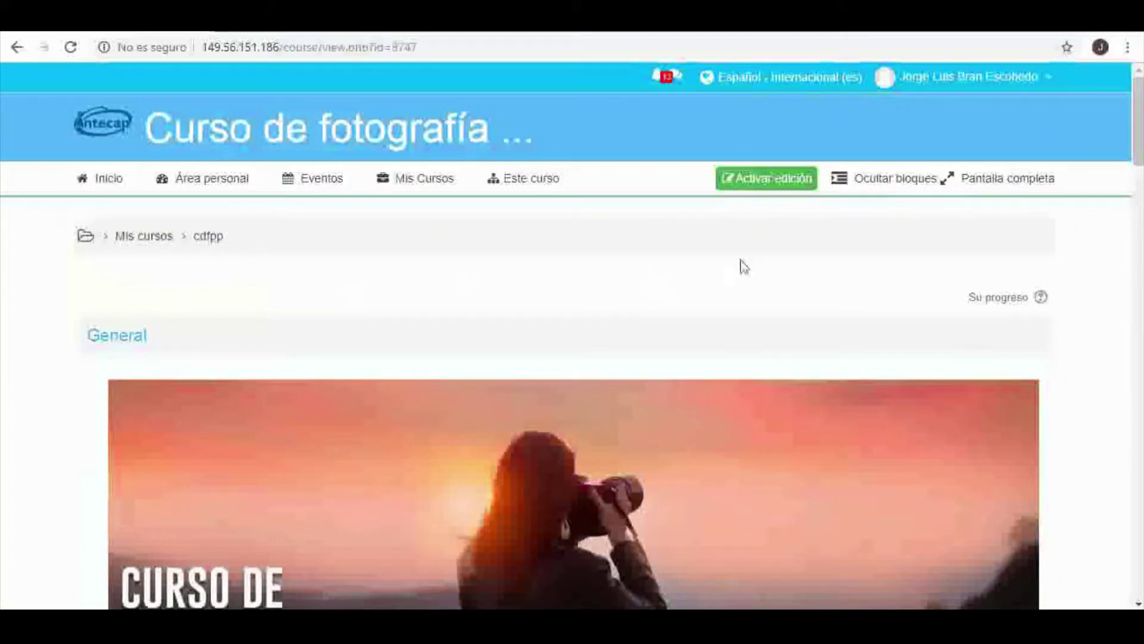
click(768, 185)
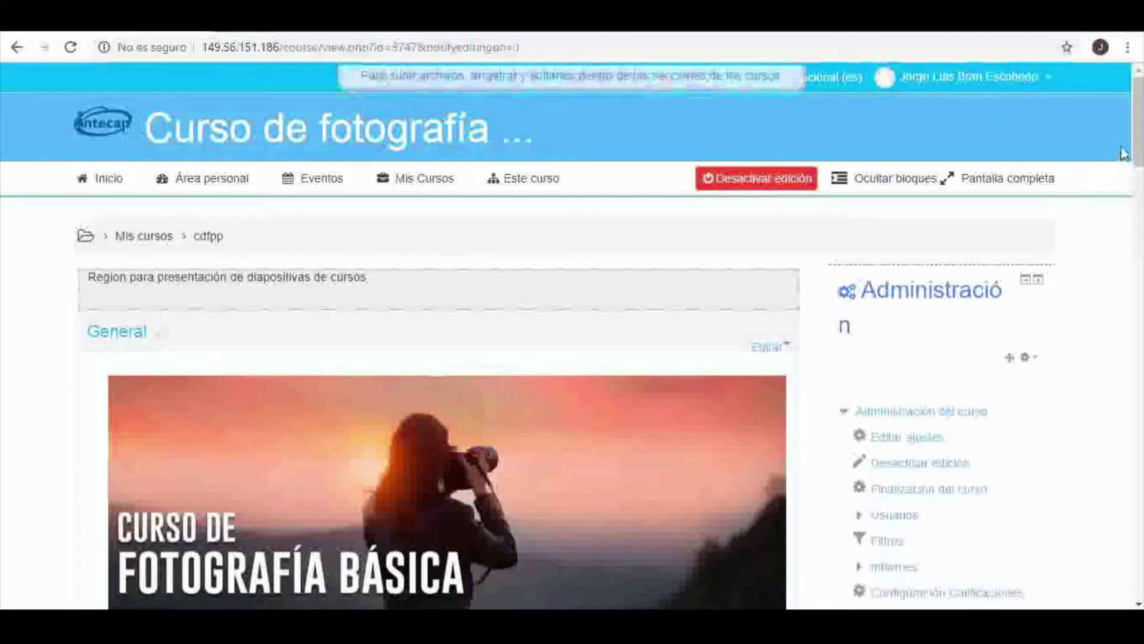
Add an Asistencia activity to the course's General section
drag(1139, 160, 1138, 279)
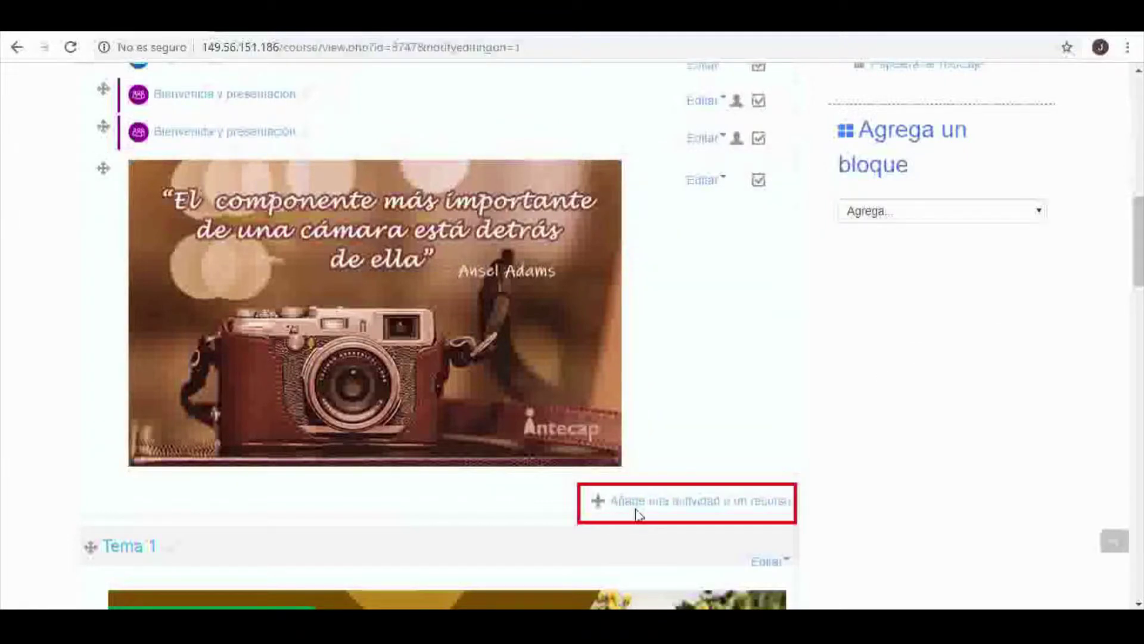
click(687, 510)
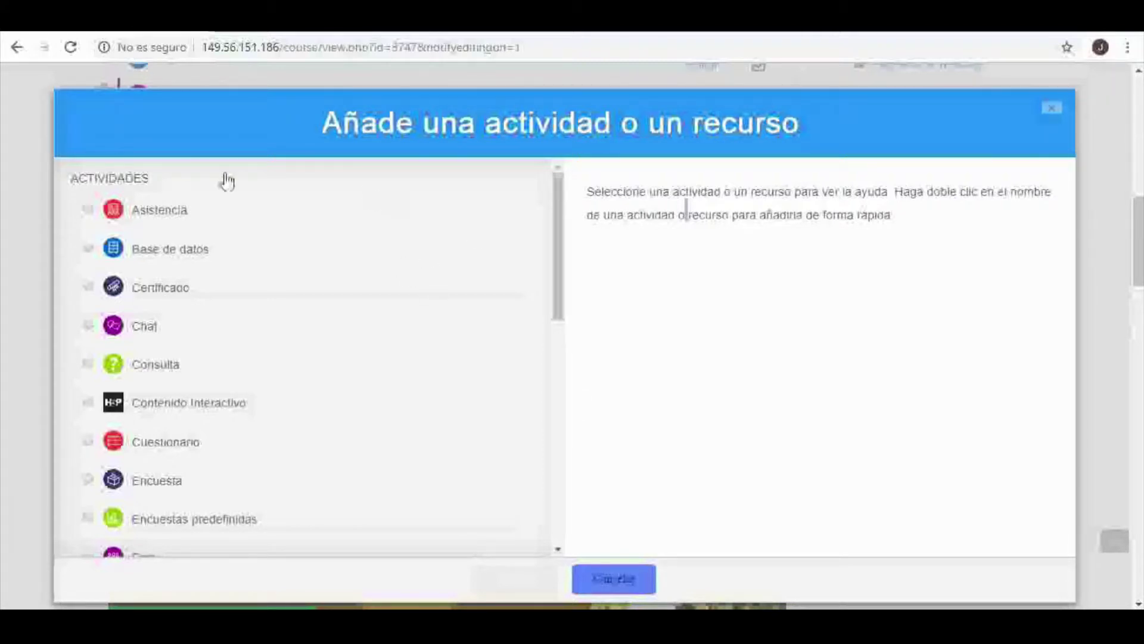
double_click(142, 216)
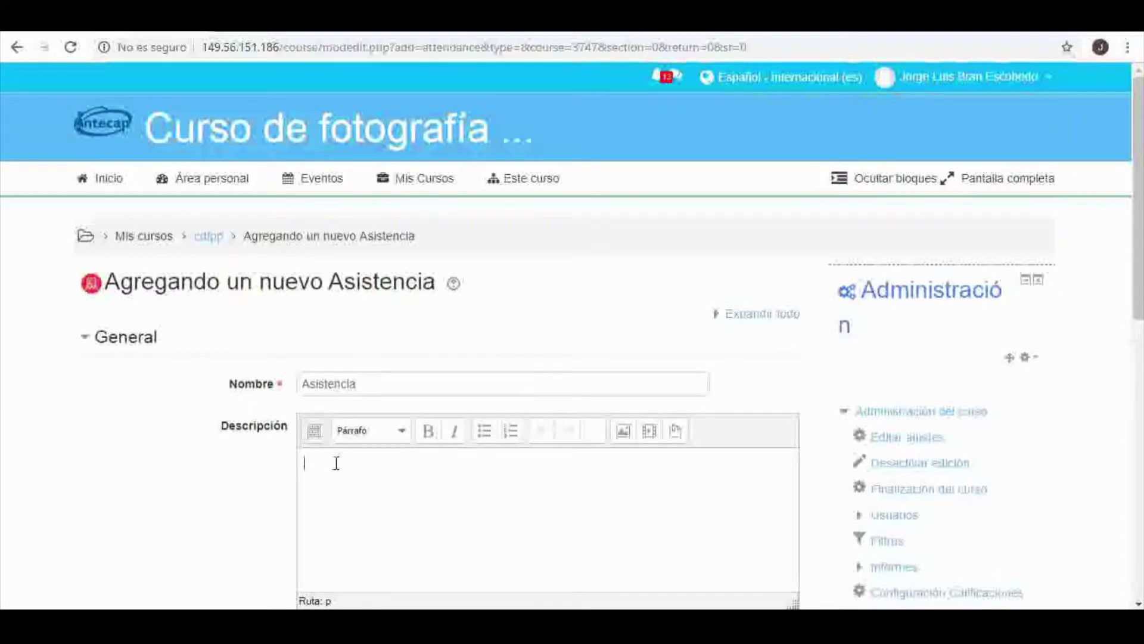
Enter the description "no olvide marcar su asistencia" for the attendance activity, then save it and return to the course
text(no olvide marcar su asist)
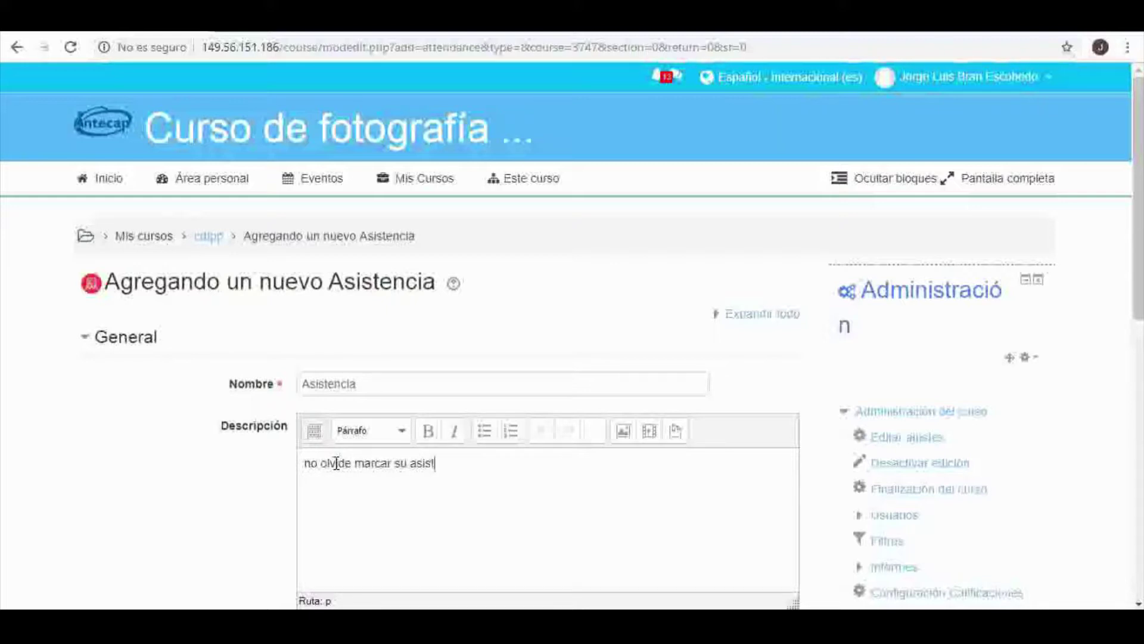
text(encia)
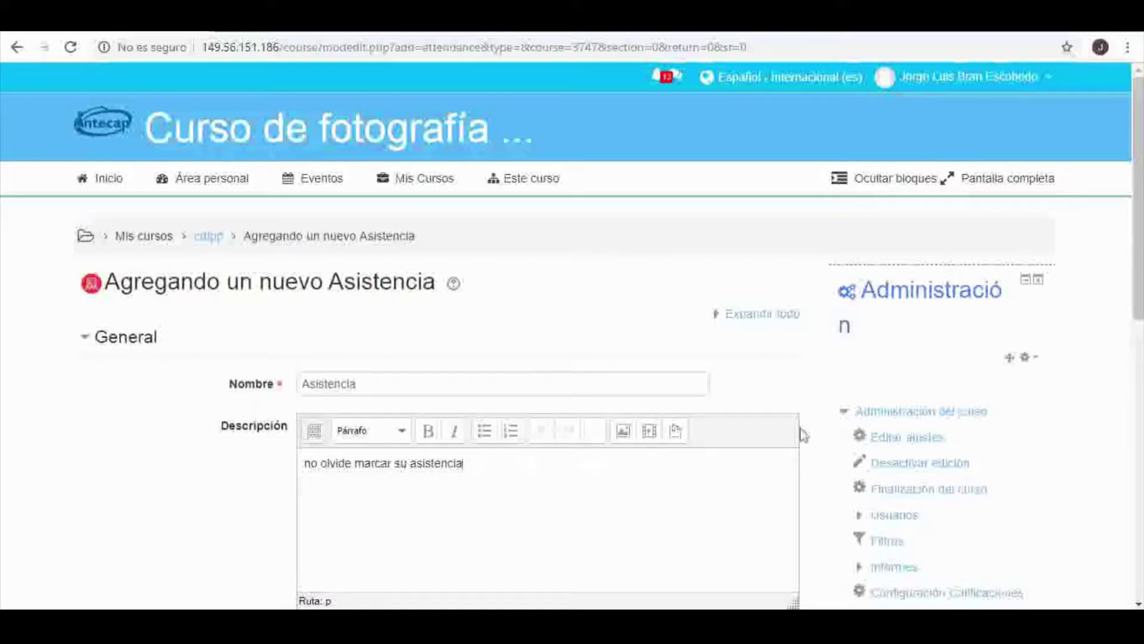
drag(1139, 234, 1141, 483)
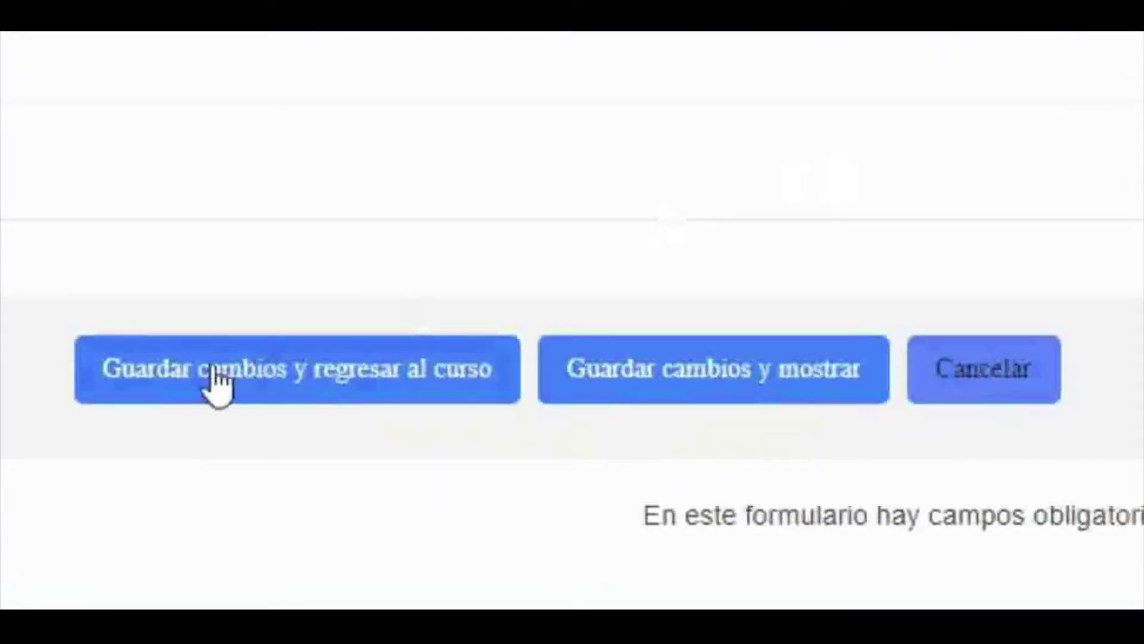
click(280, 387)
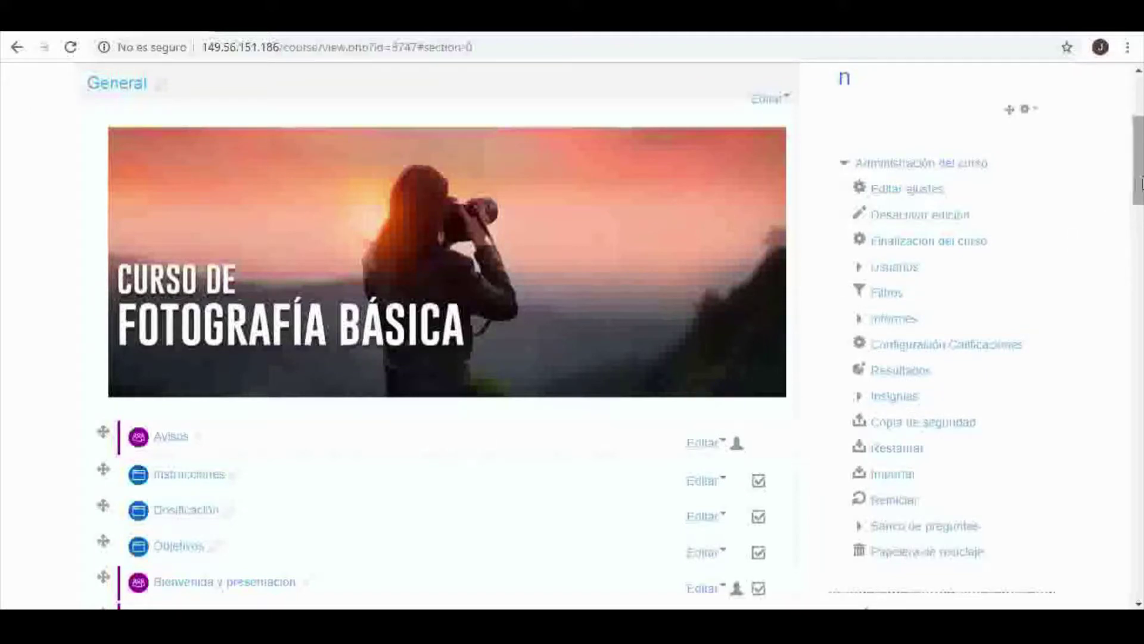
Open the Asistencia activity at the end of the General section and start adding a session
drag(1140, 188, 1140, 267)
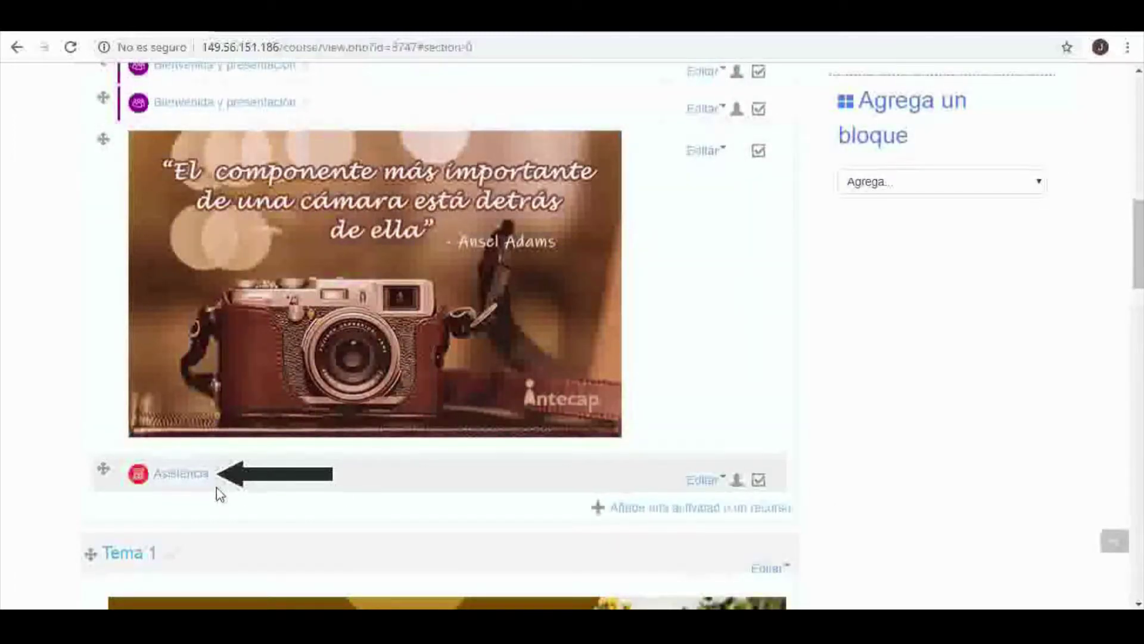
click(143, 483)
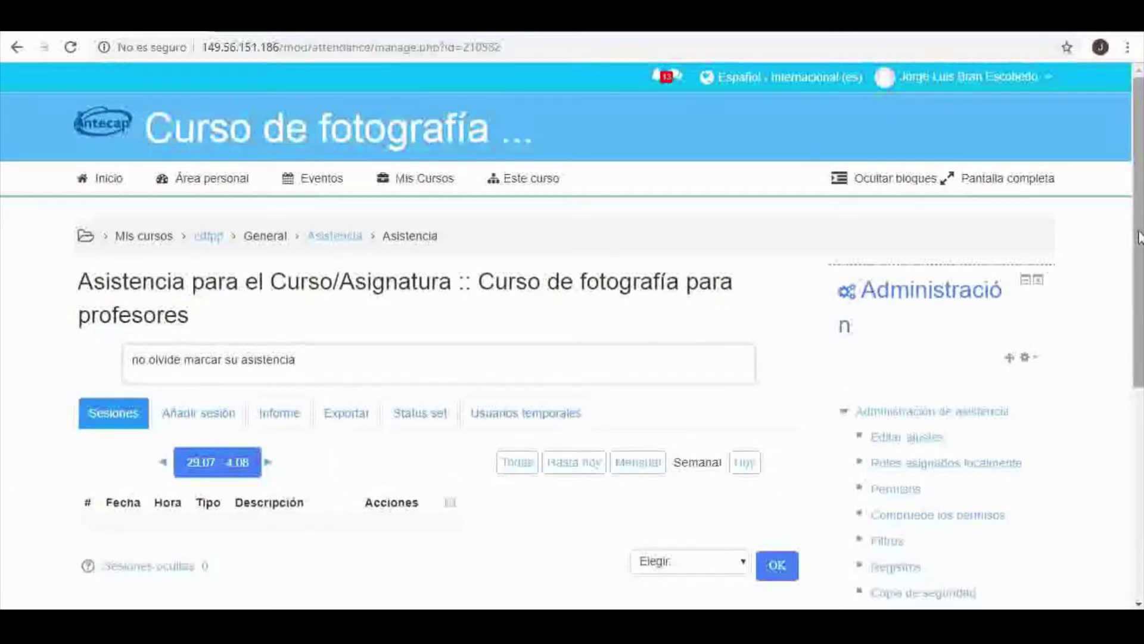
drag(1138, 237, 1142, 308)
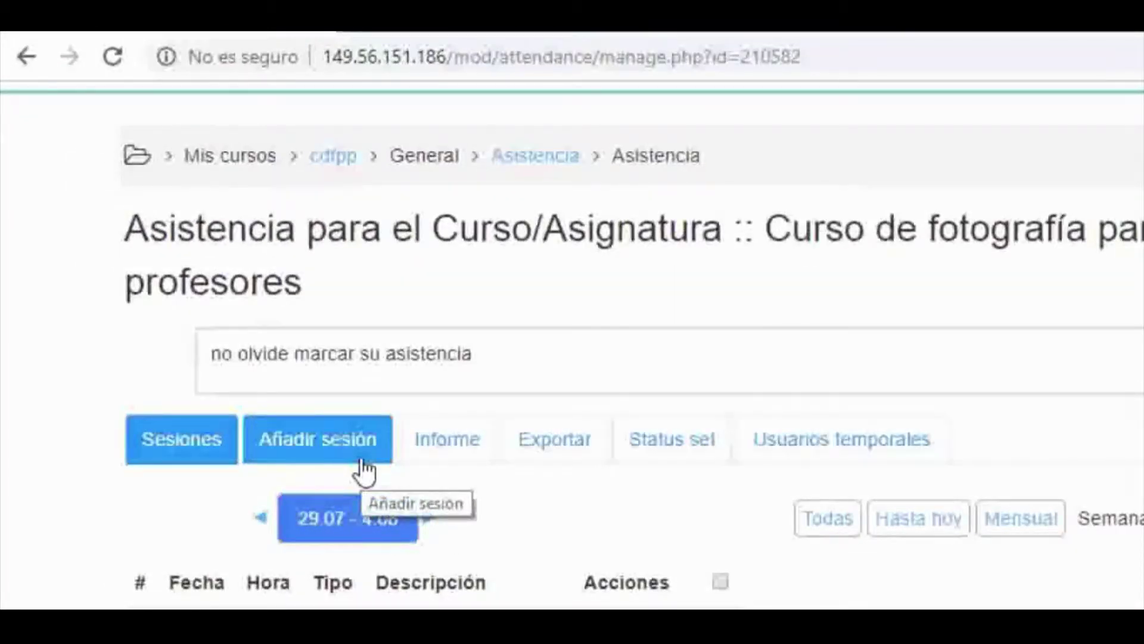
click(364, 471)
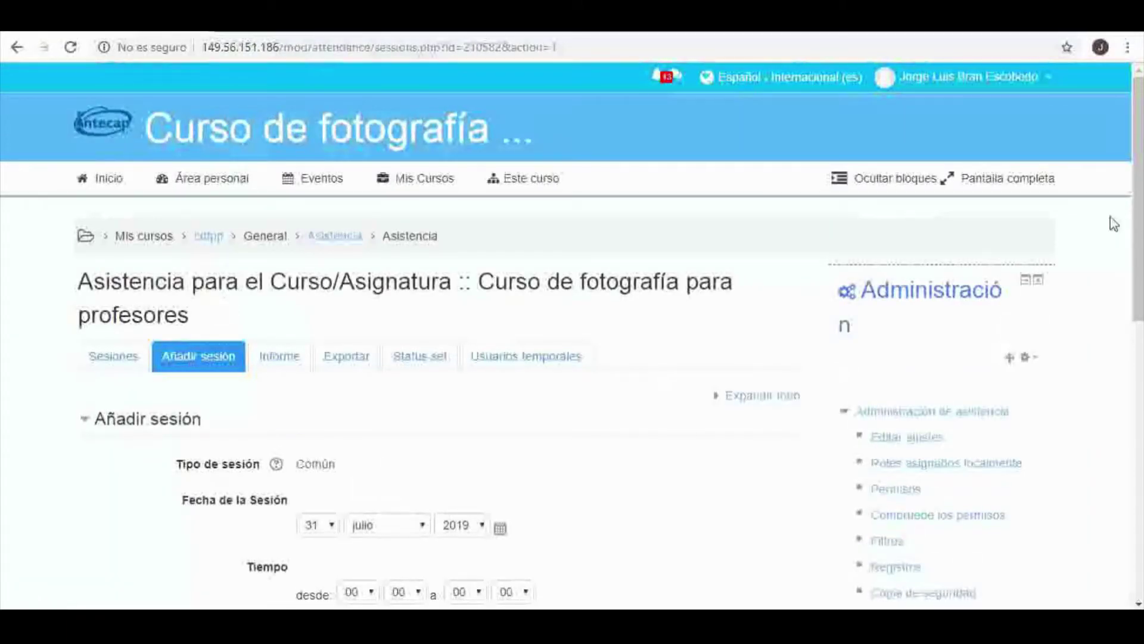
Set the session time from 06:00 to 23:55
drag(1140, 217, 1141, 291)
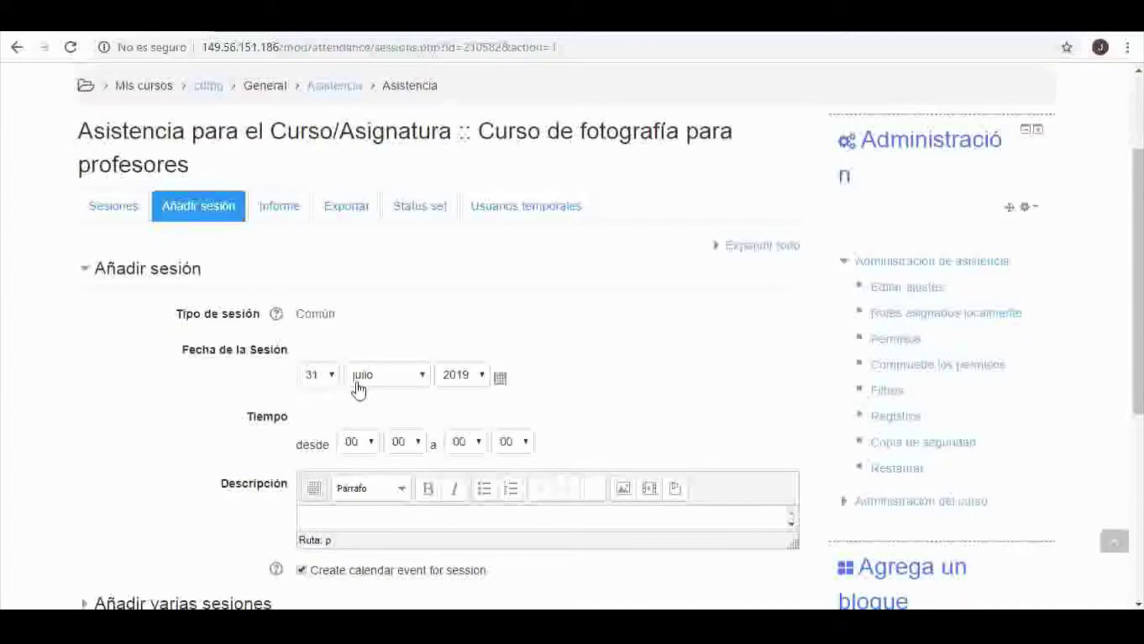
click(360, 441)
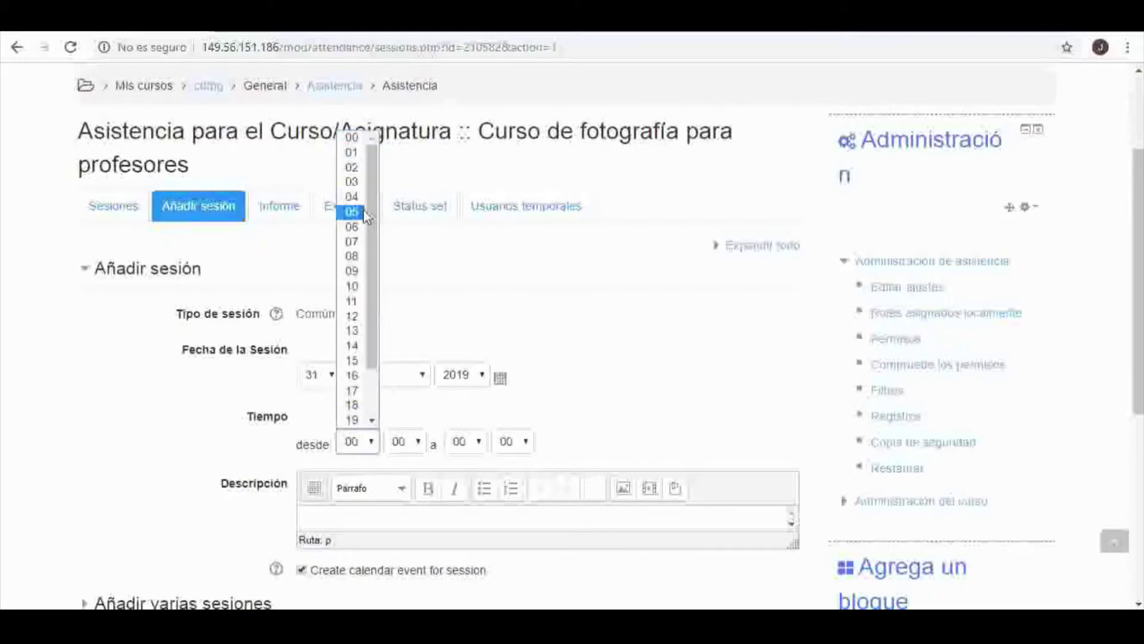
click(351, 227)
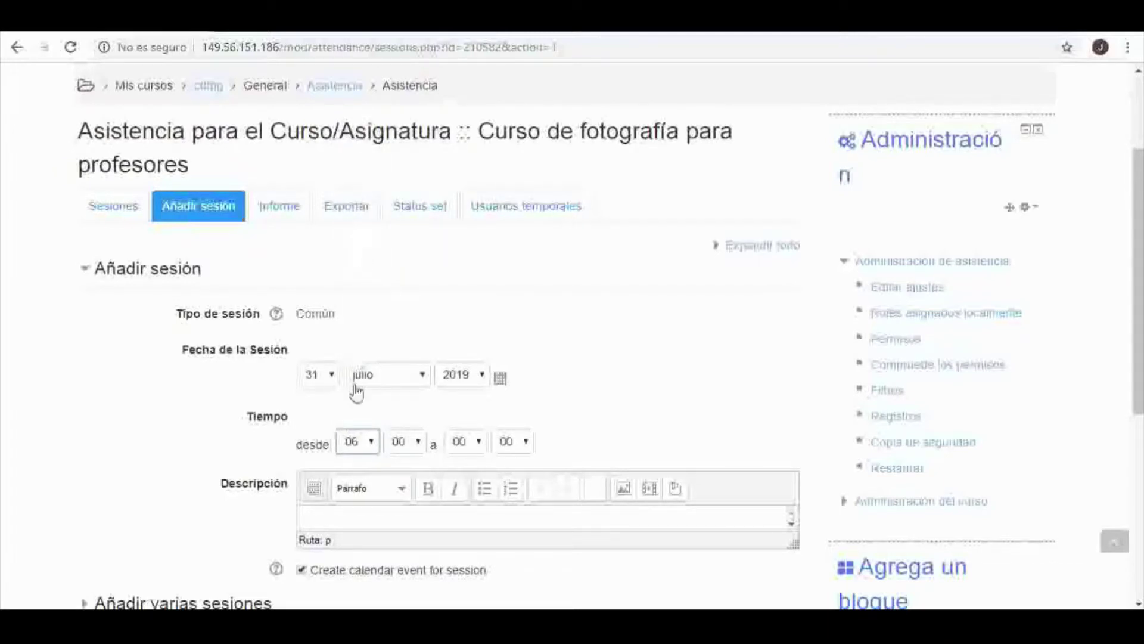
click(478, 444)
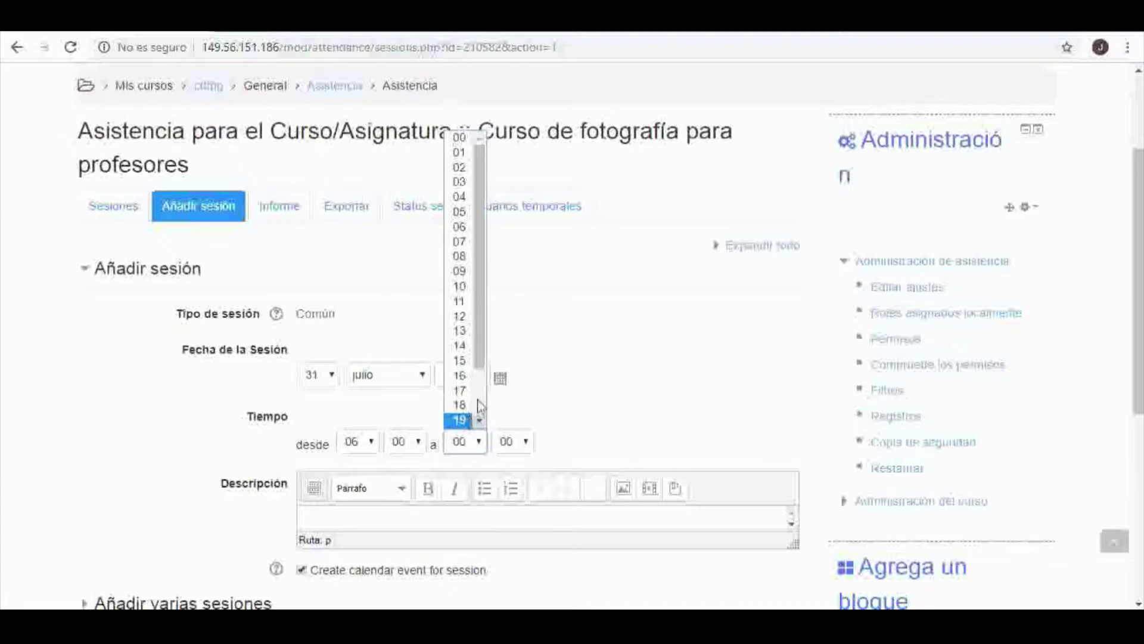
scroll(480, 417, down, 2)
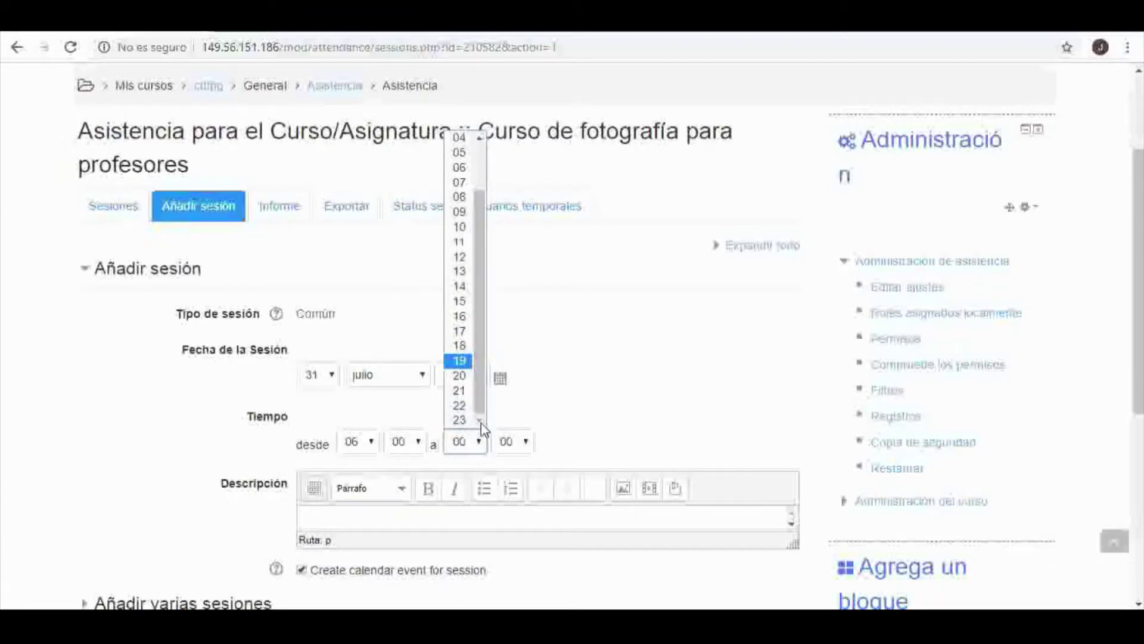
click(471, 420)
click(528, 444)
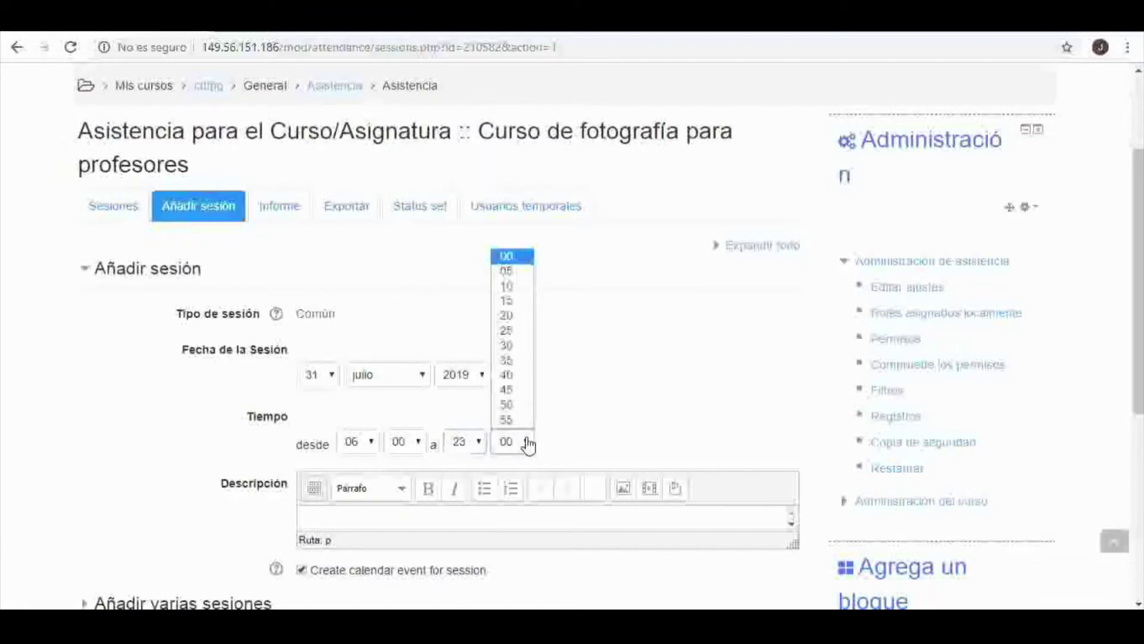
click(511, 421)
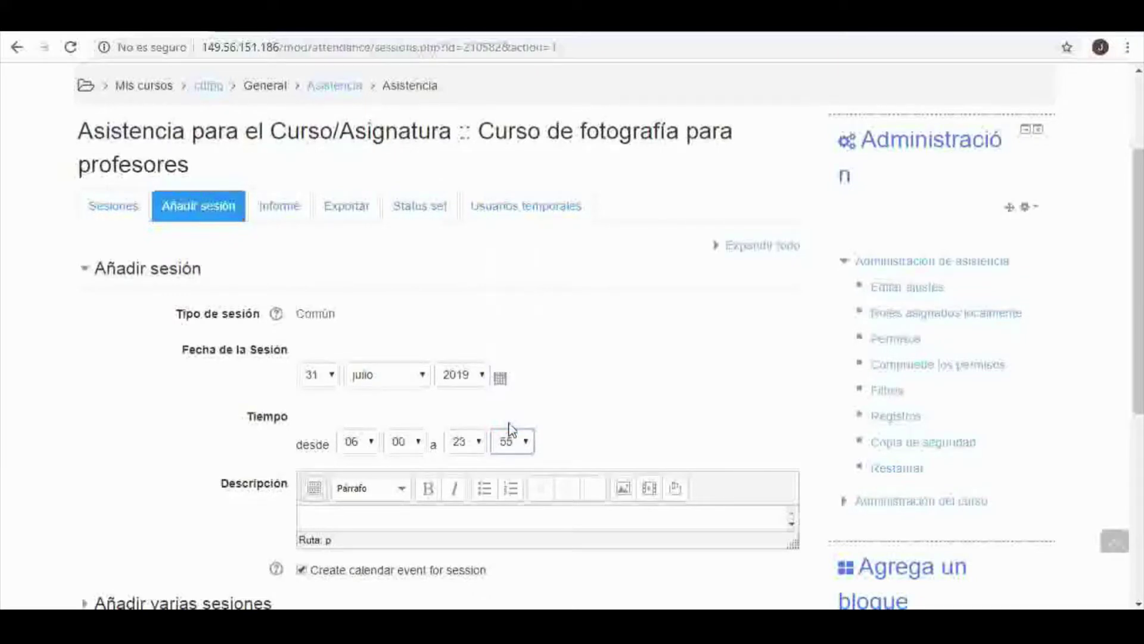
Enable repeating the session under Añadir varias sesiones and choose Lunes, Miércoles and Viernes as the repeat days
drag(1134, 327, 1139, 413)
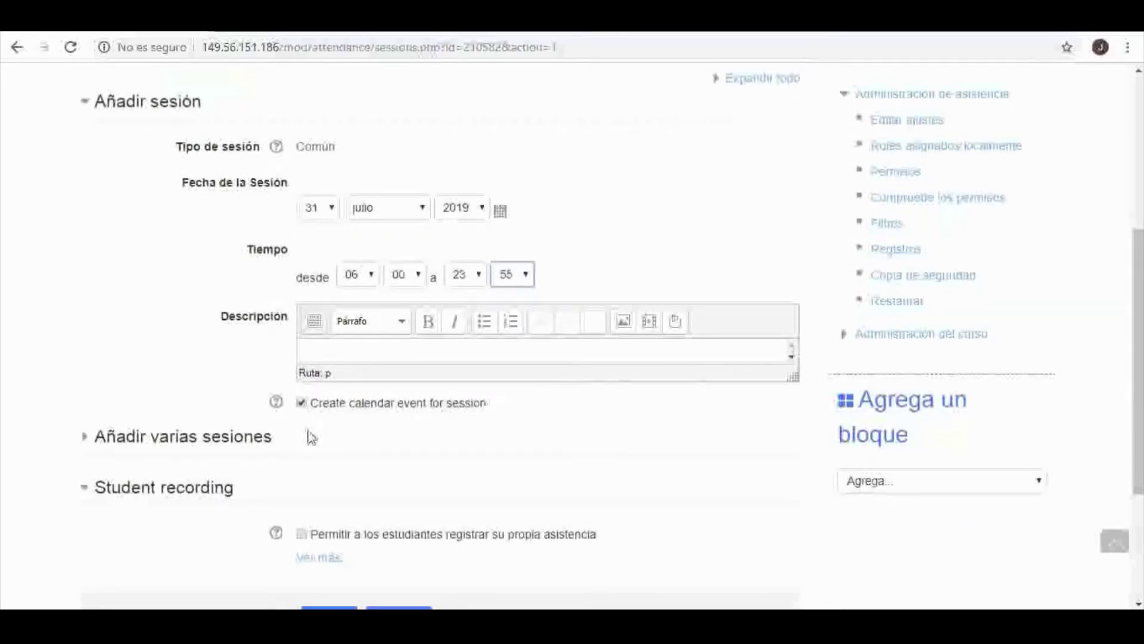
click(192, 447)
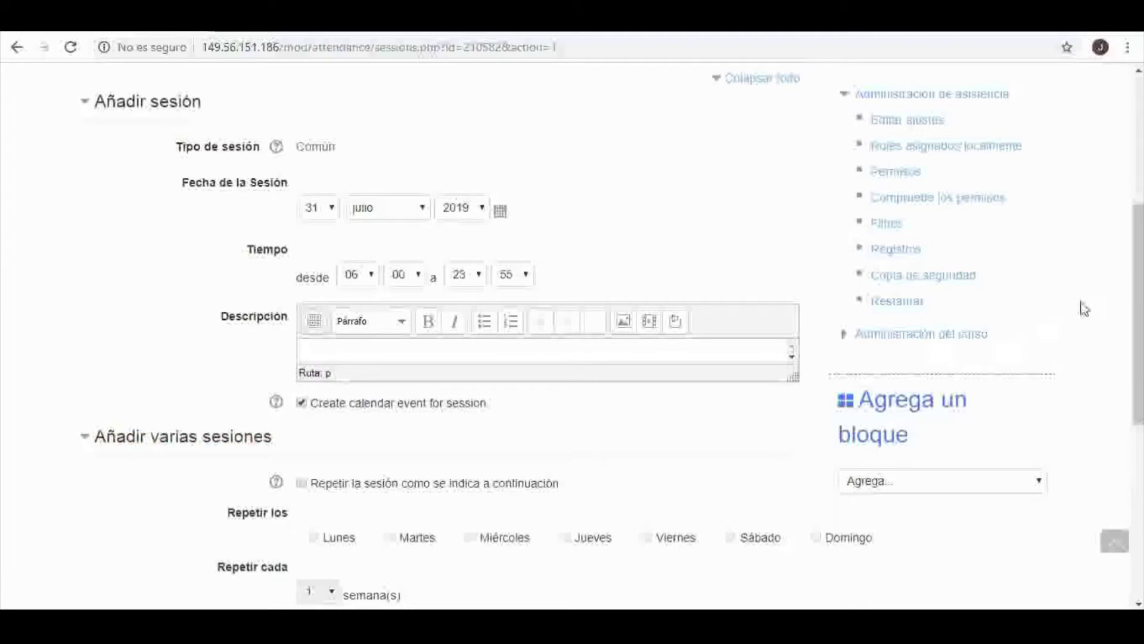
scroll(1138, 298, down, 3)
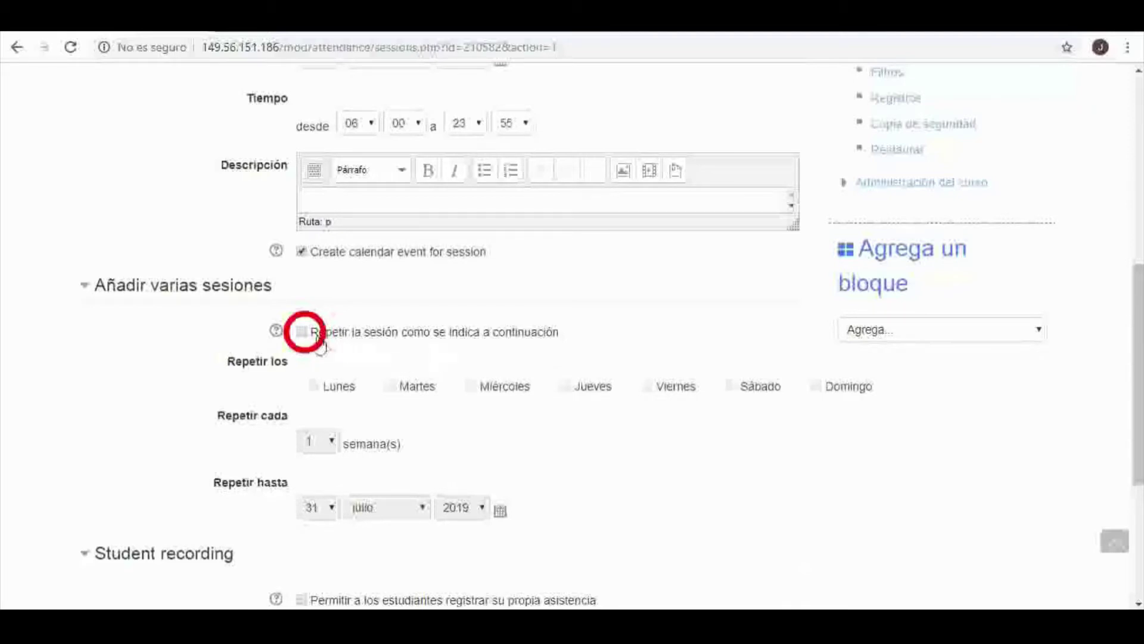
click(301, 332)
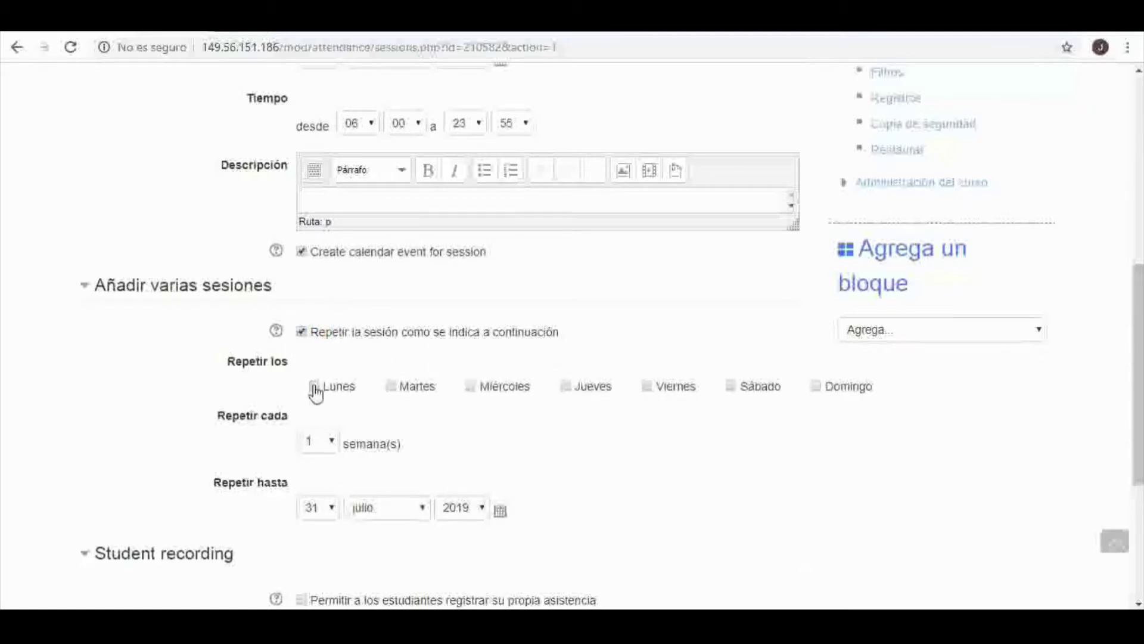
click(470, 388)
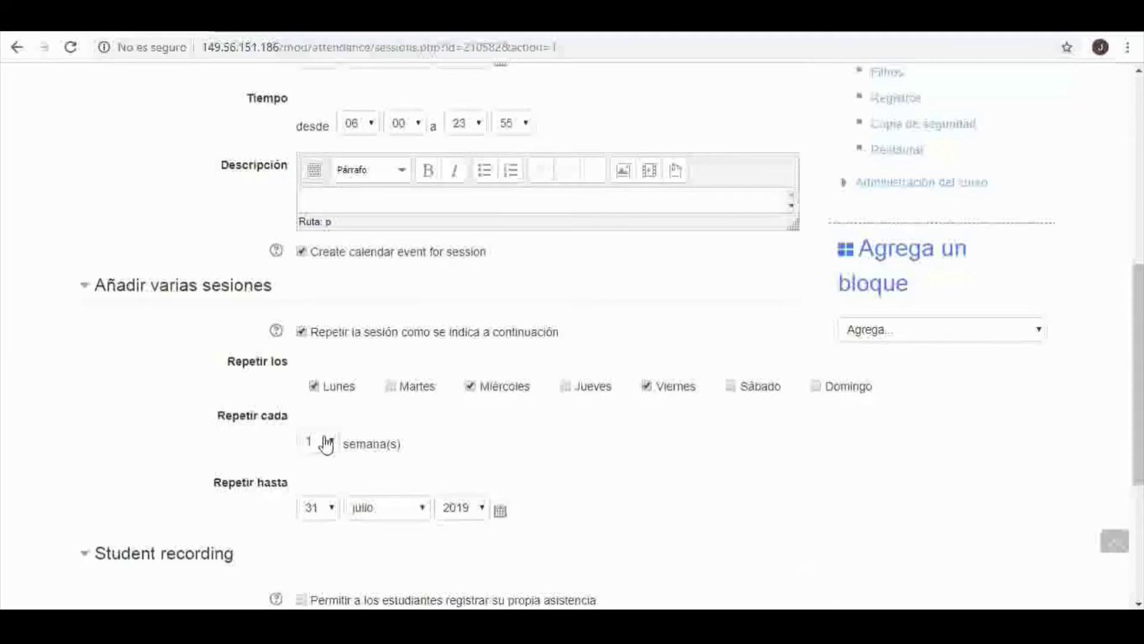
Set the sessions to repeat until 31 agosto 2019 and add them to the attendance activity
click(333, 512)
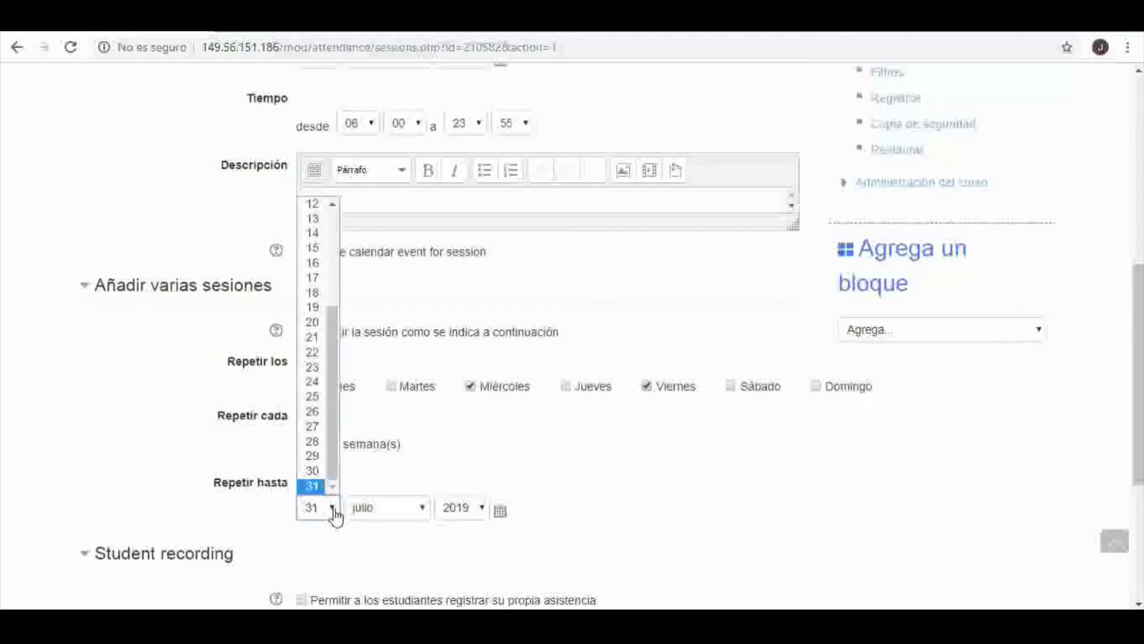
click(318, 486)
click(417, 514)
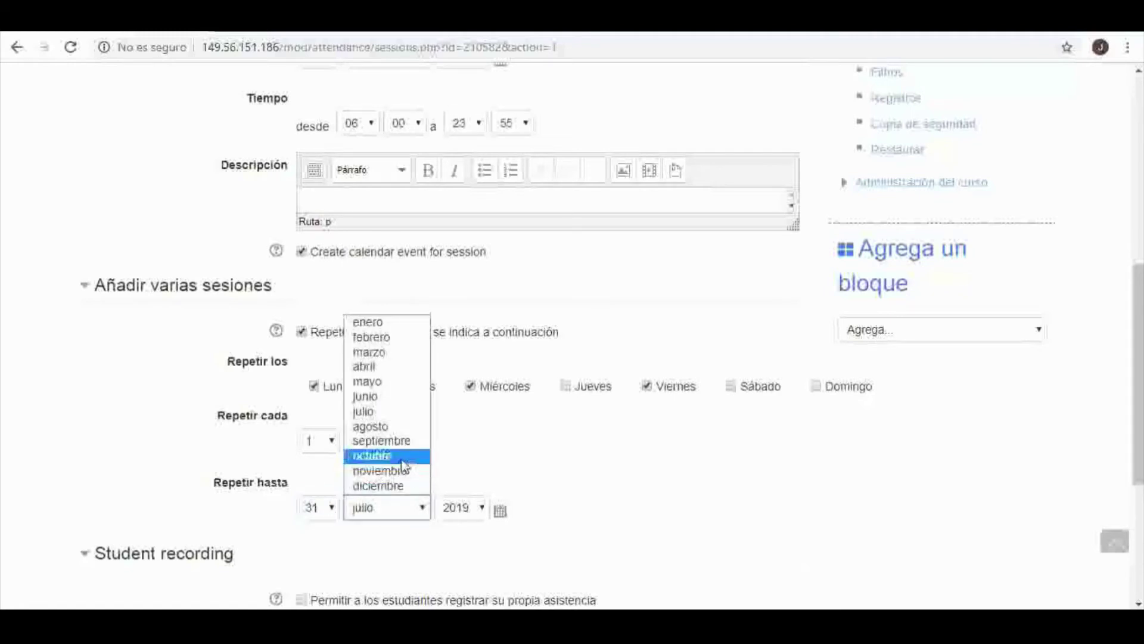
click(387, 426)
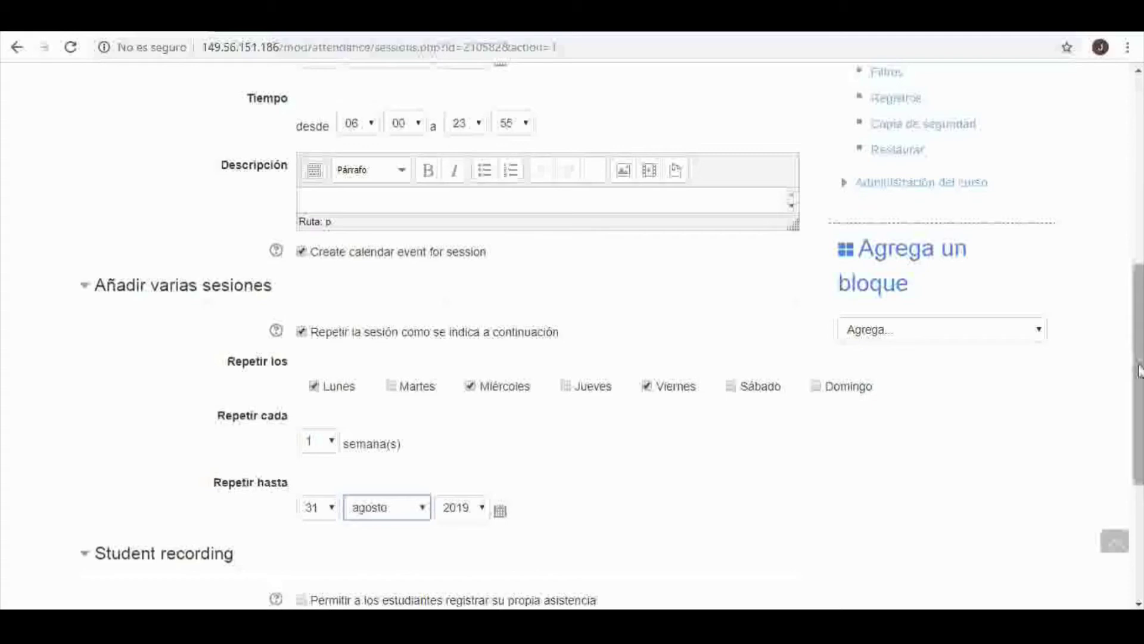
scroll(1140, 371, down, 2)
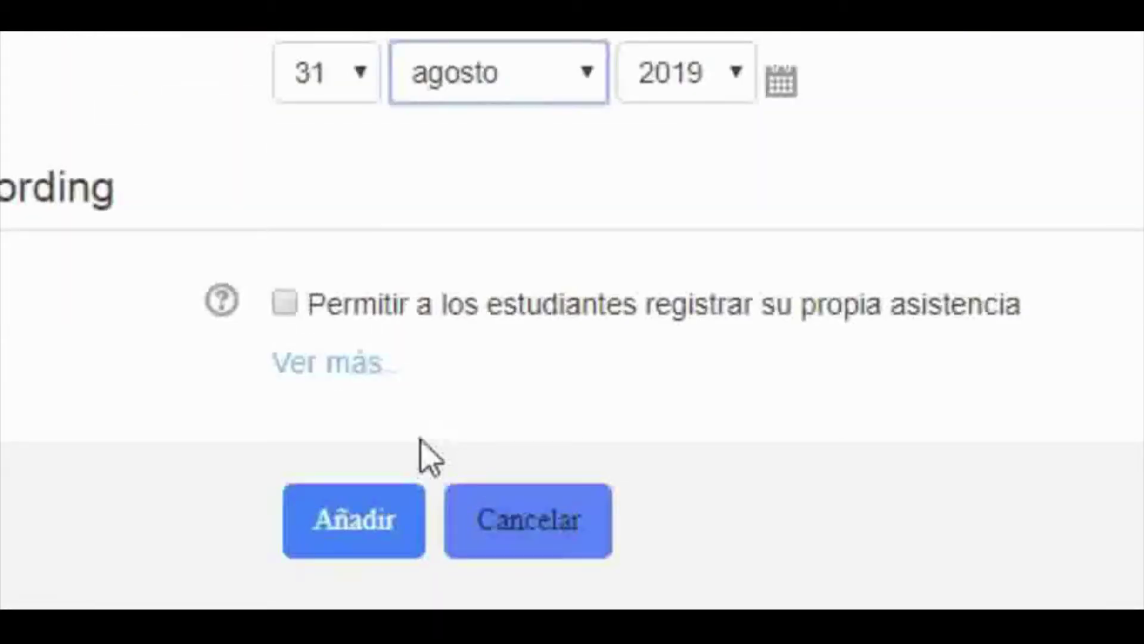
click(334, 528)
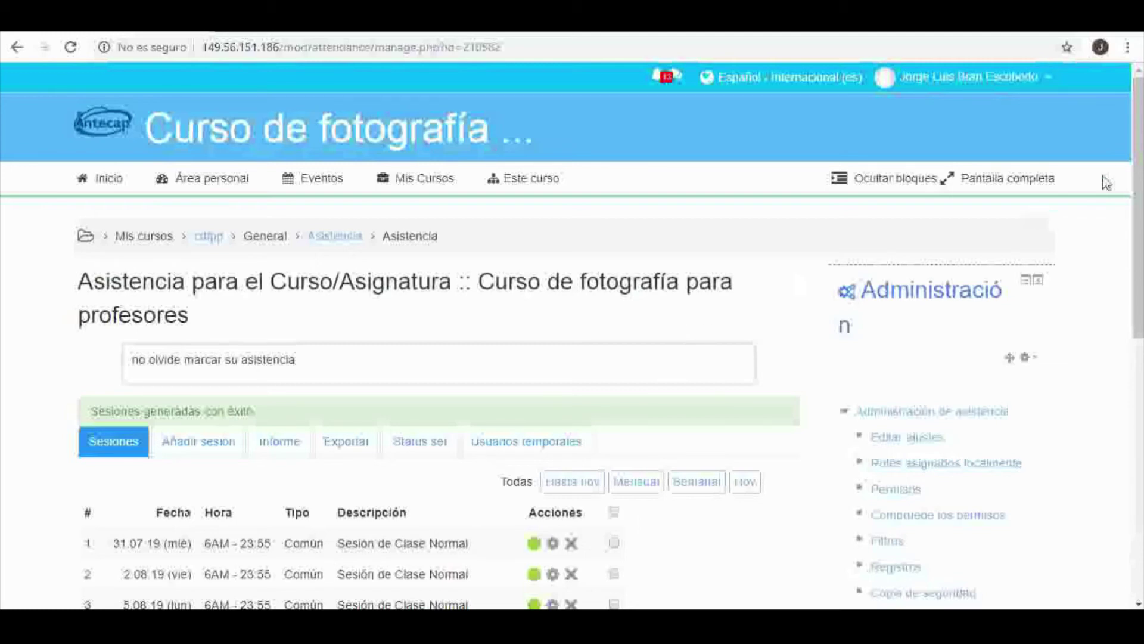
Select the first session, dated 31.07.19, in the attendance session list
drag(1139, 196, 1140, 302)
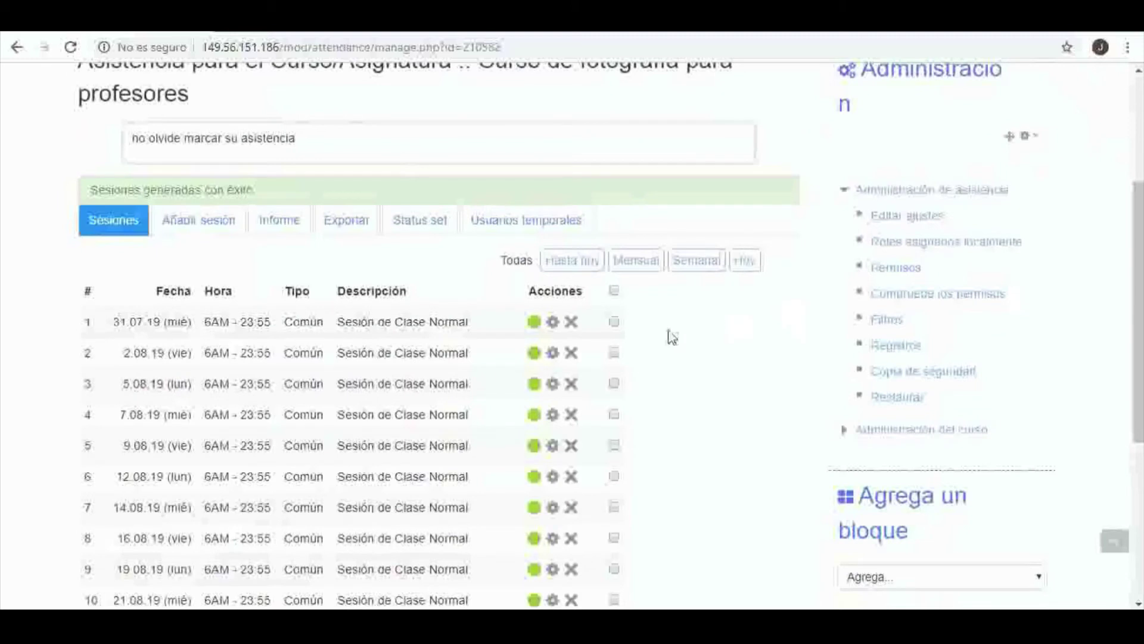
click(614, 322)
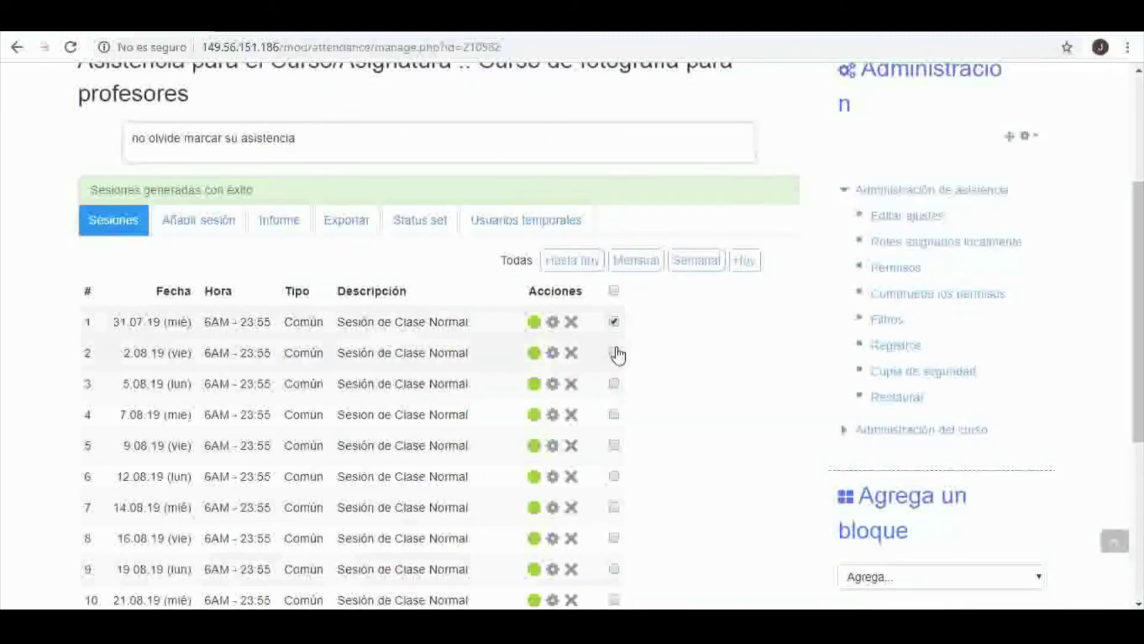